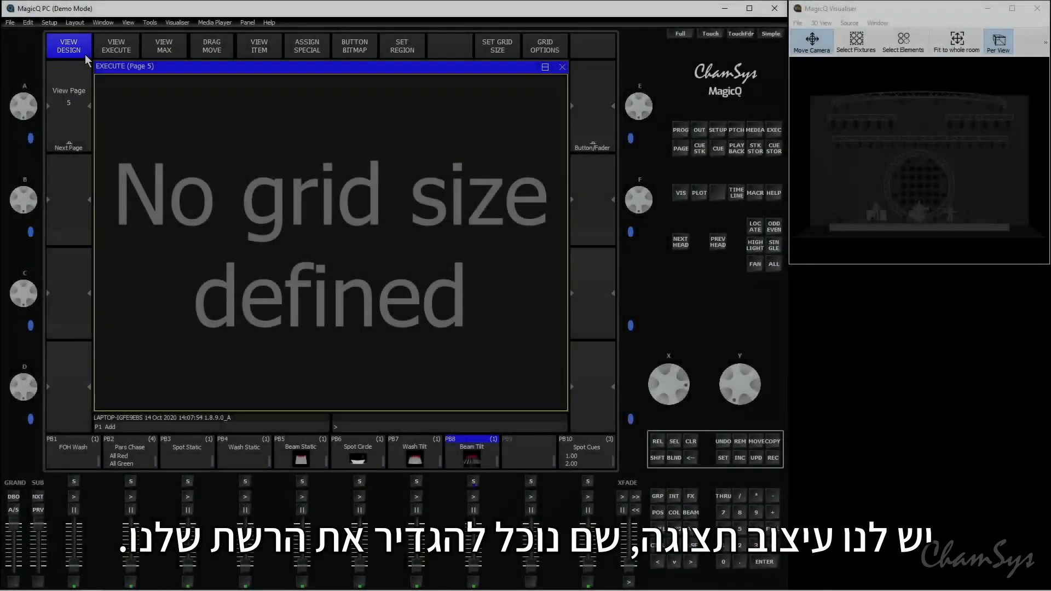
- Set the grid size of execute page 5 to 10/10 in the design view
click(129, 56)
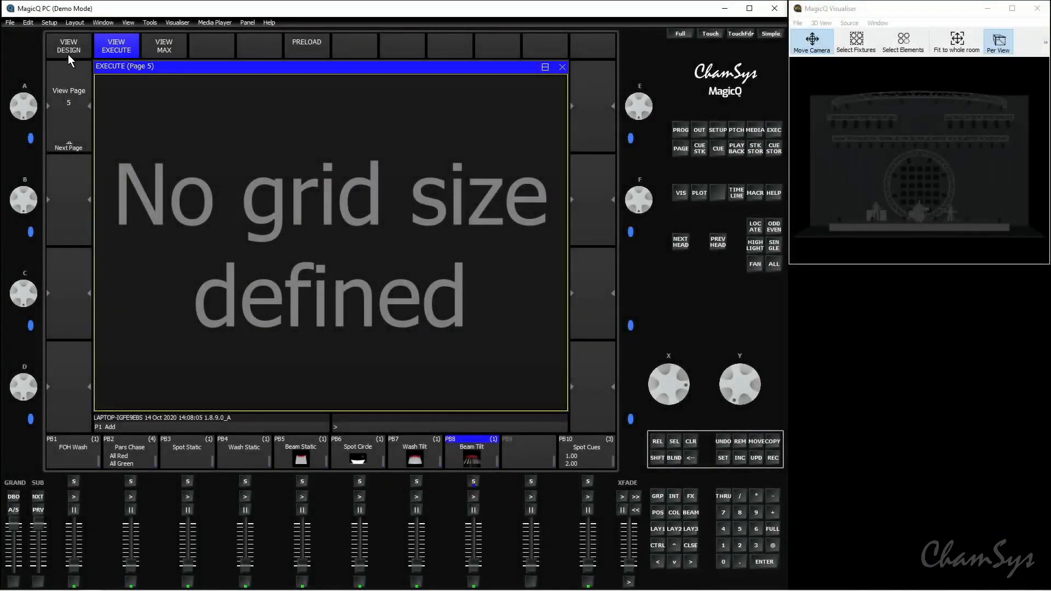
click(83, 54)
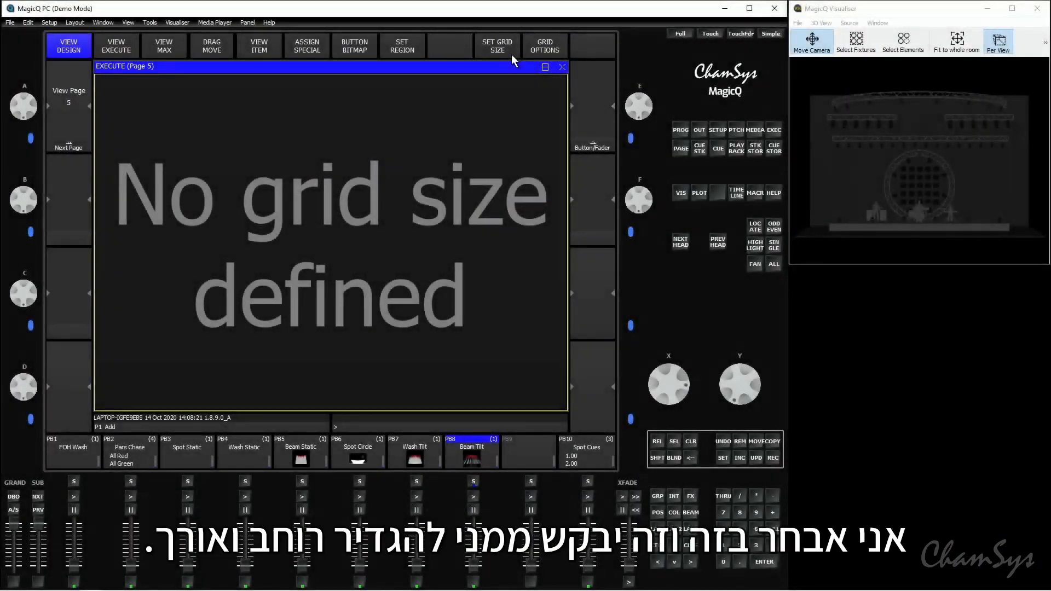
click(511, 54)
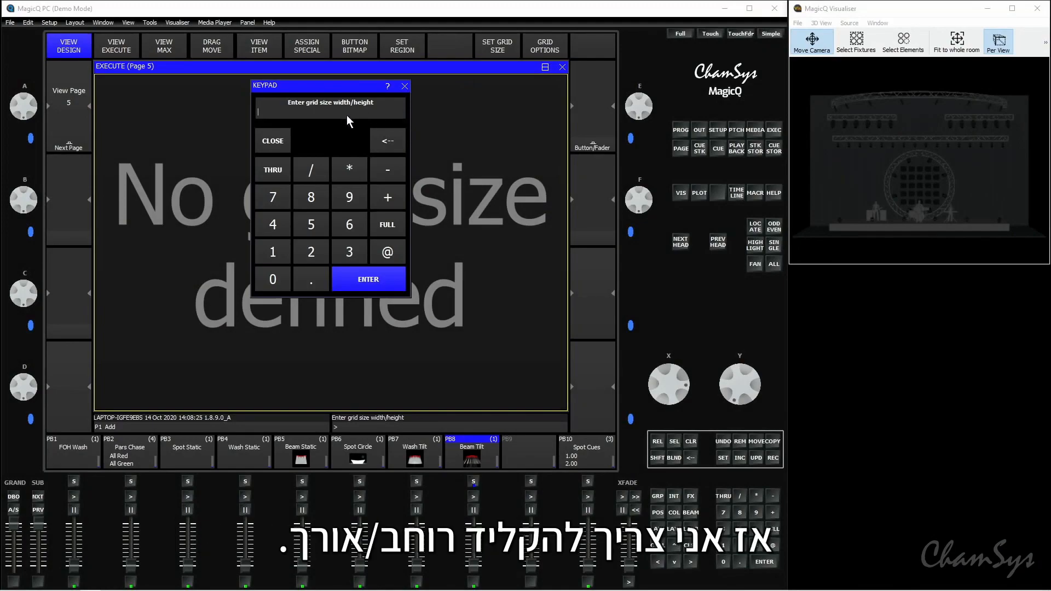
click(280, 257)
click(287, 273)
click(320, 169)
click(283, 258)
click(282, 277)
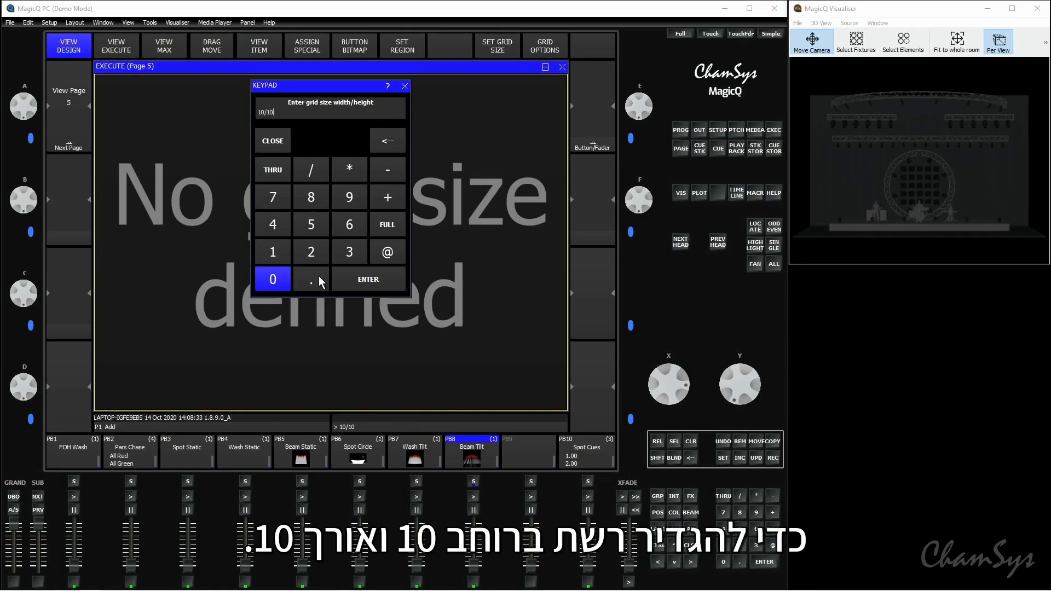
click(386, 279)
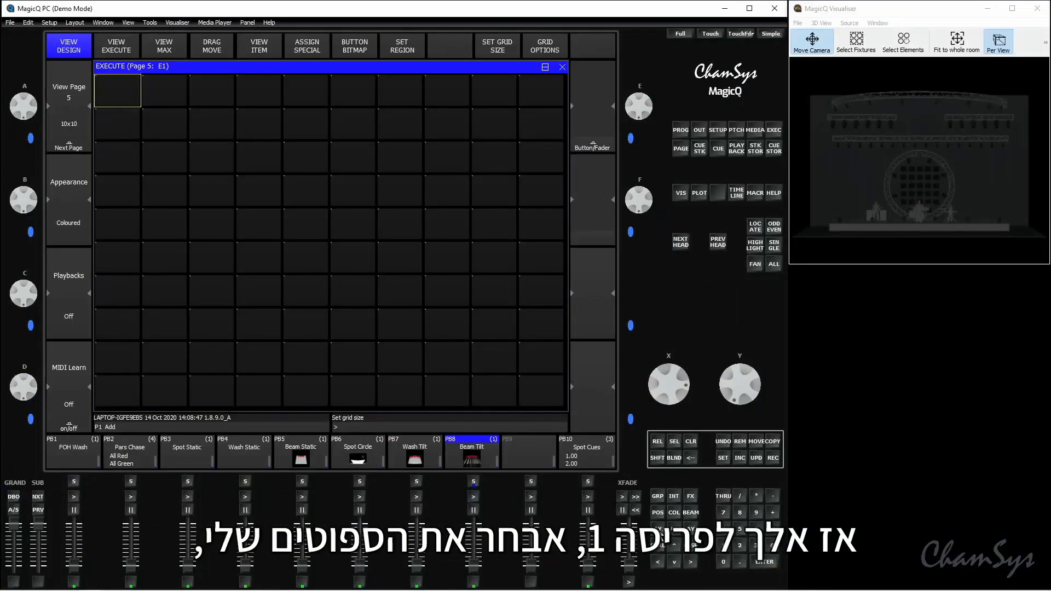
- Locate the MavMK2Spot group and apply the Amber colour and the Fan Out position to it
click(658, 528)
click(178, 108)
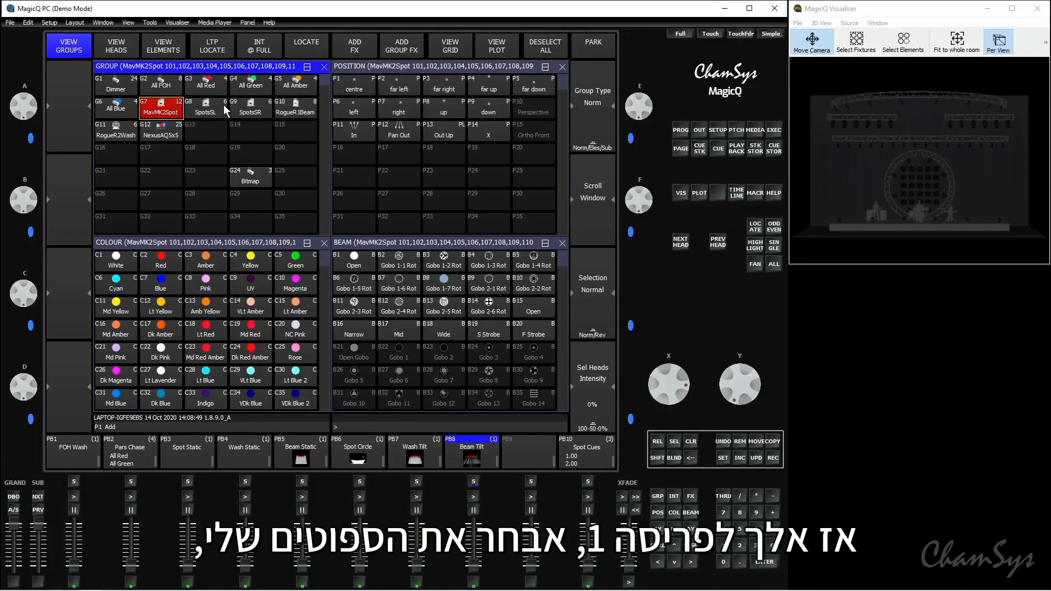
click(307, 49)
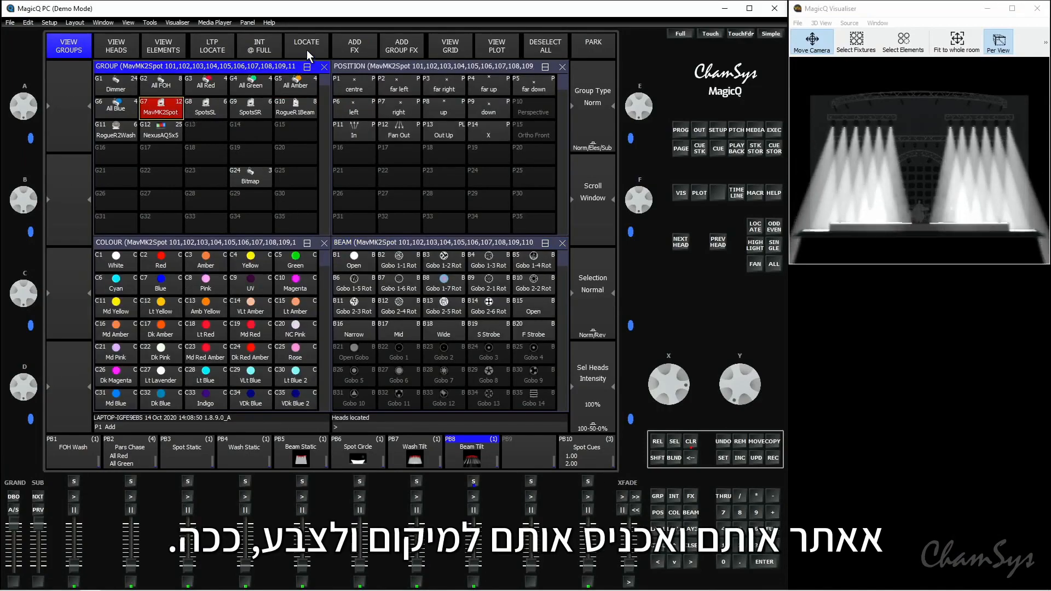
click(209, 266)
click(398, 134)
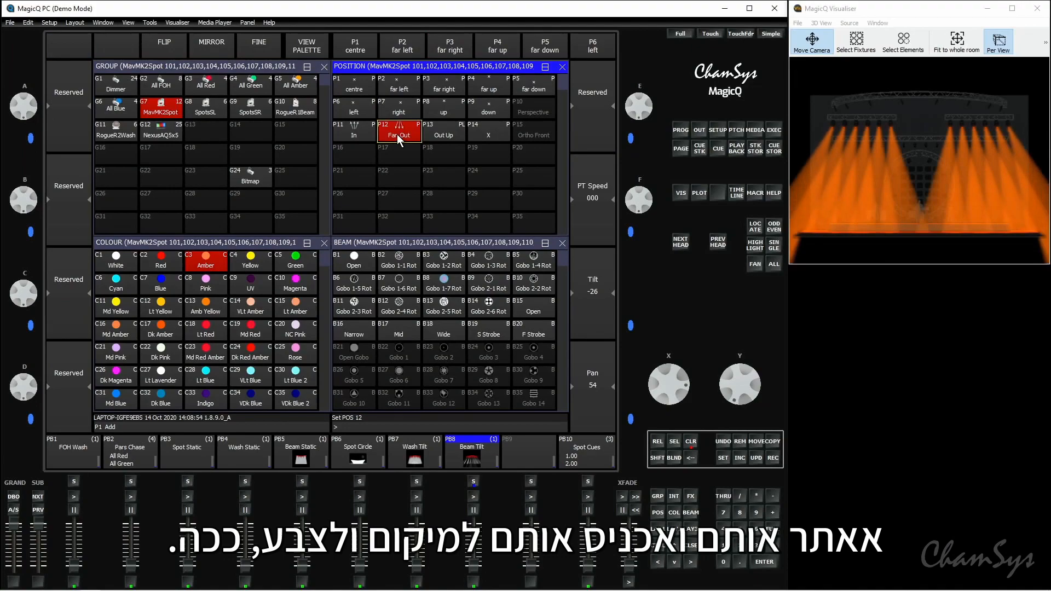
- Record the programmed spot look into the fifth-row, fourth-column cell of the execute grid
click(779, 129)
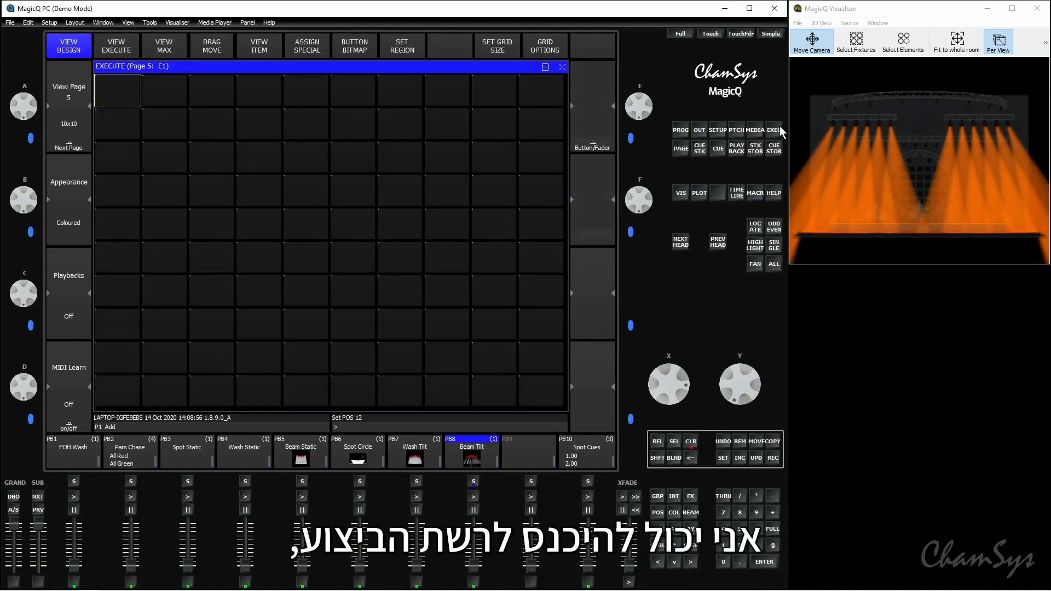
click(772, 460)
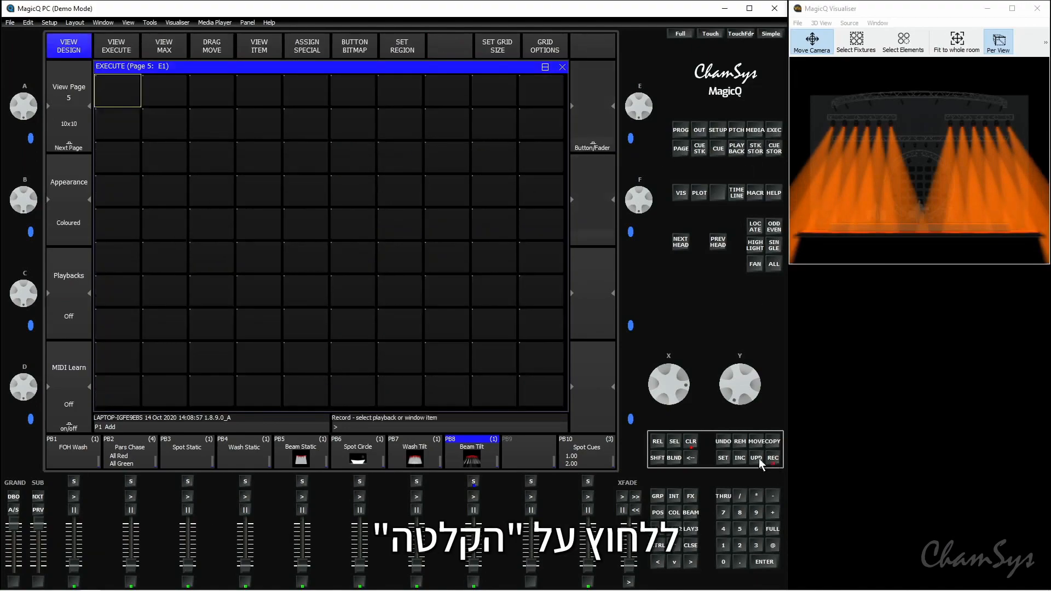
click(254, 226)
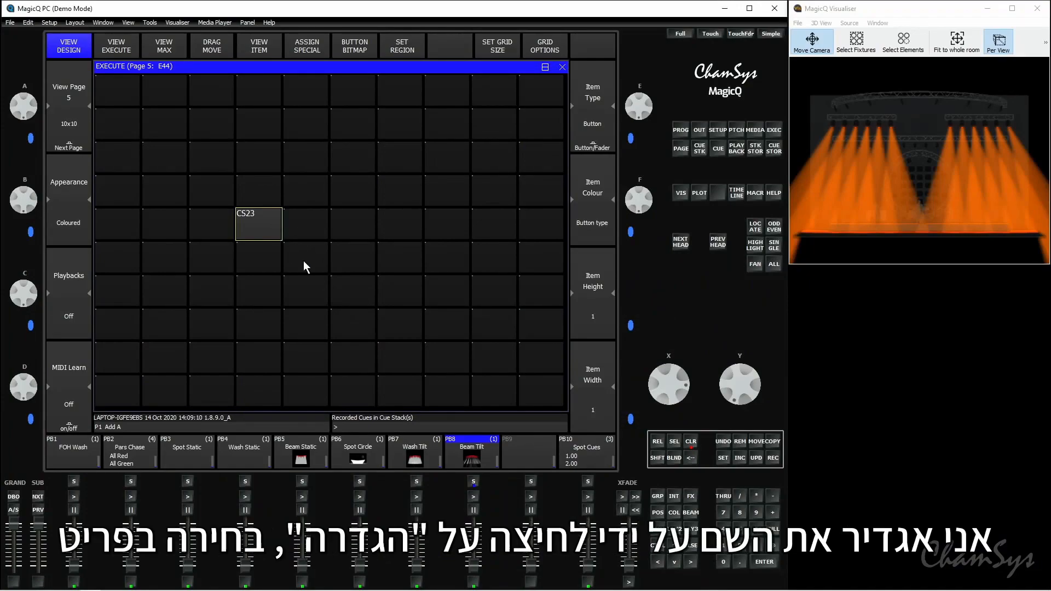
- Name the recorded grid item Spots and set its item colour to Cyan
click(725, 457)
click(264, 222)
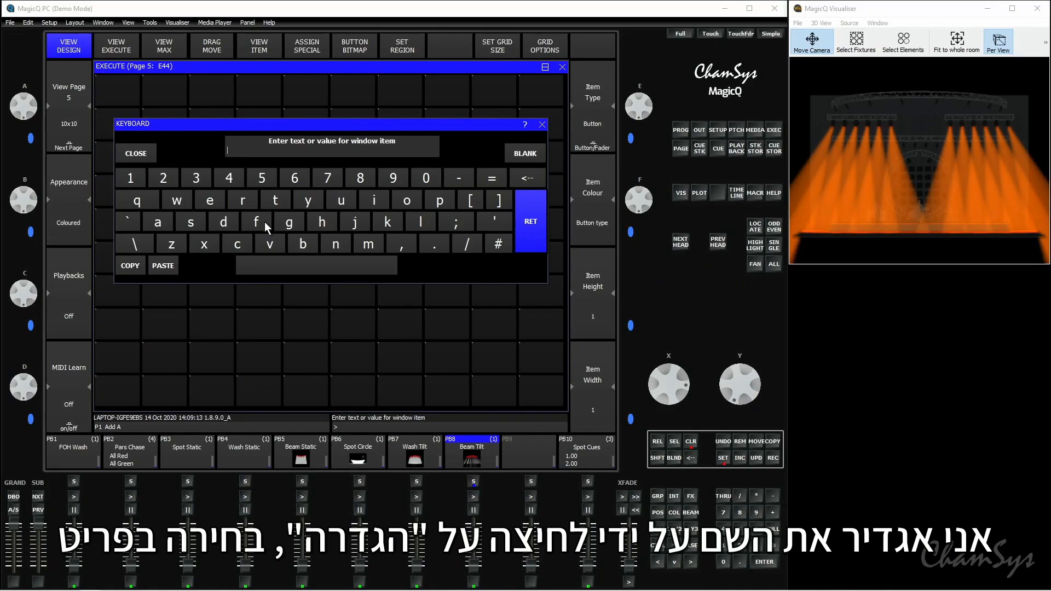
text(Spo)
text(t Cues)
click(528, 228)
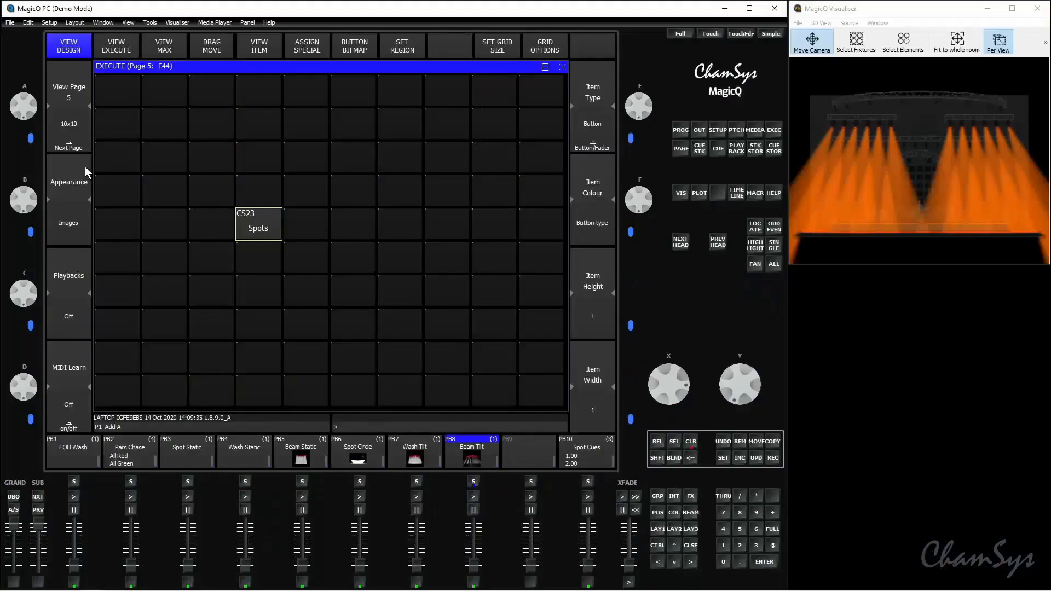
click(84, 166)
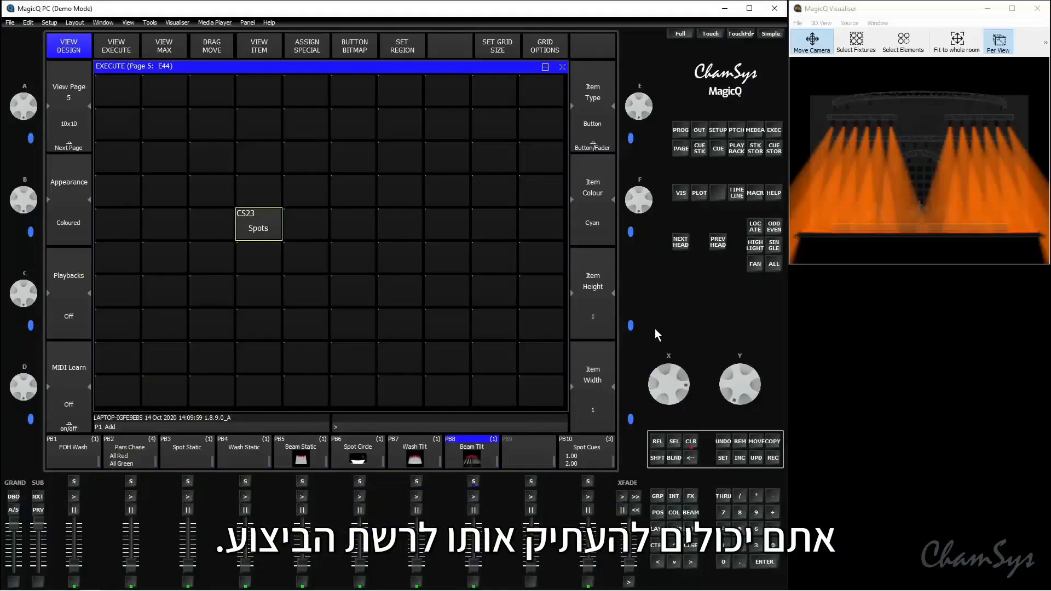
- Copy the Beam Tilt playback into the fifth-row, seventh-column cell of the execute grid and clear the programmer
click(773, 441)
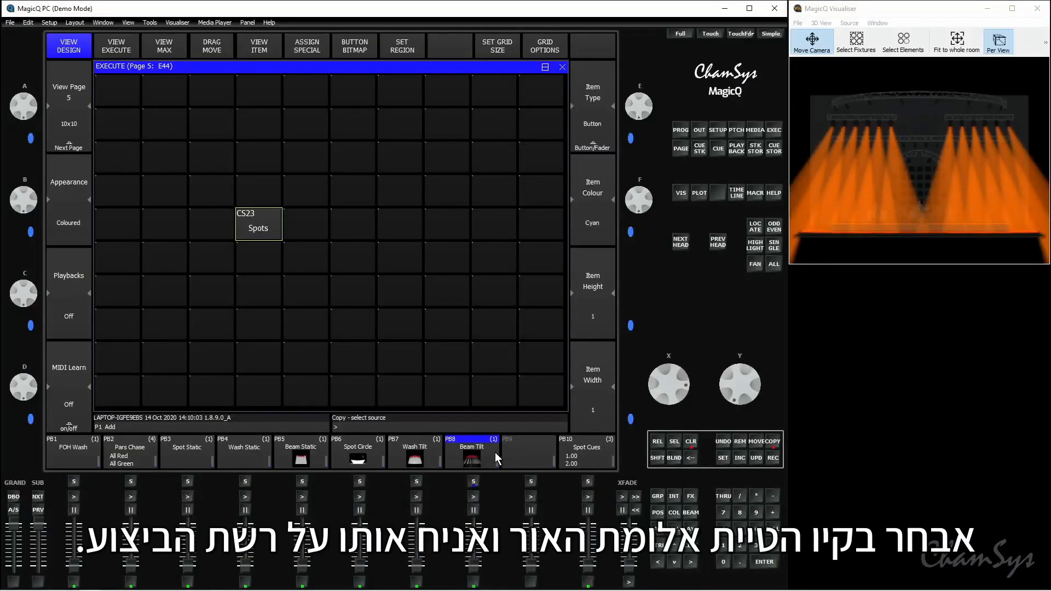
click(485, 462)
click(412, 237)
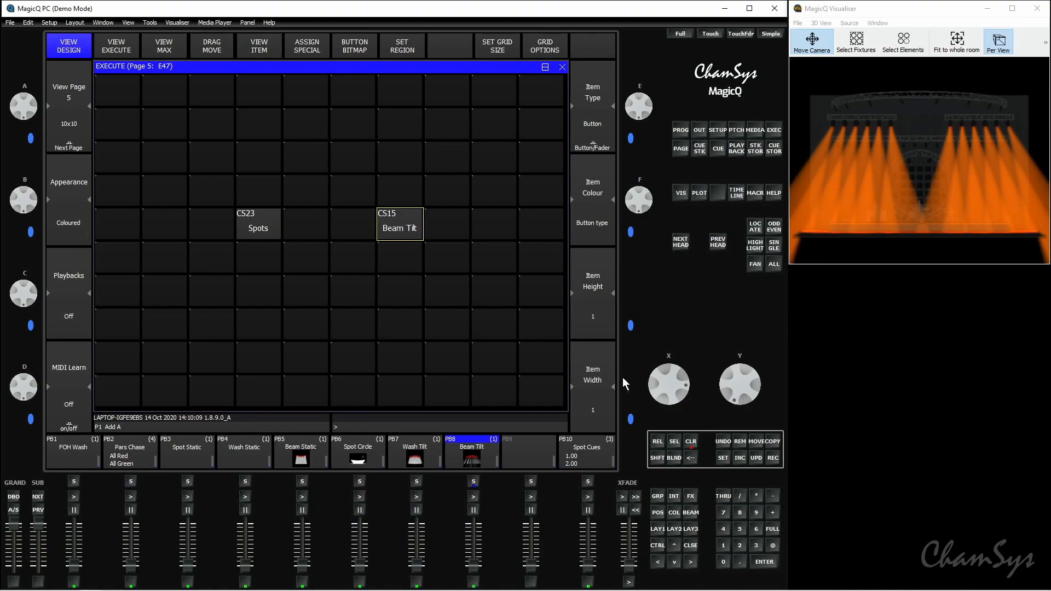
click(690, 444)
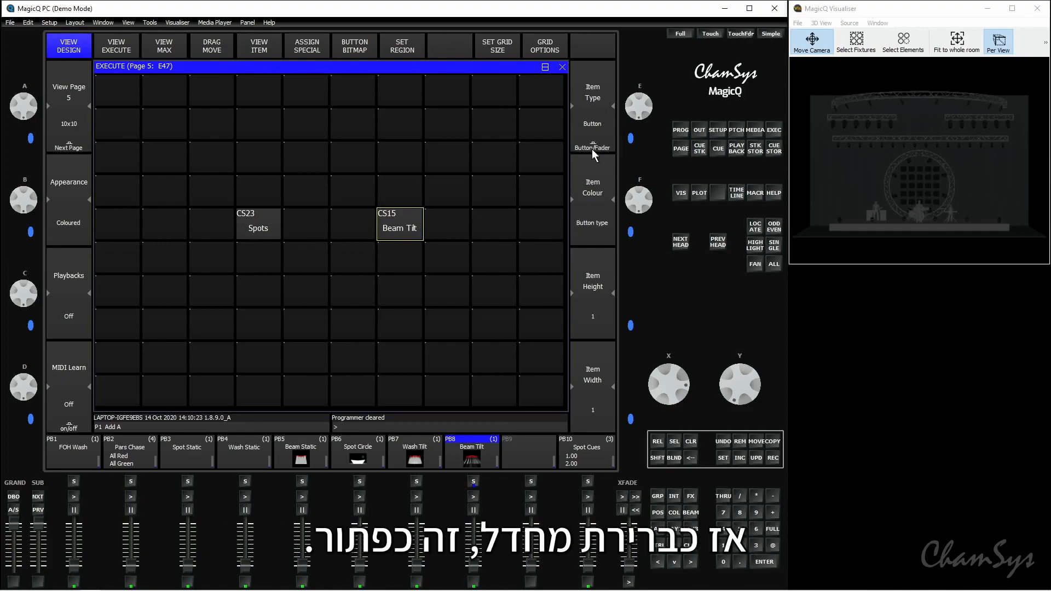
- Test the Spots and Beam Tilt buttons in the execute view by switching each cue on and off
click(129, 50)
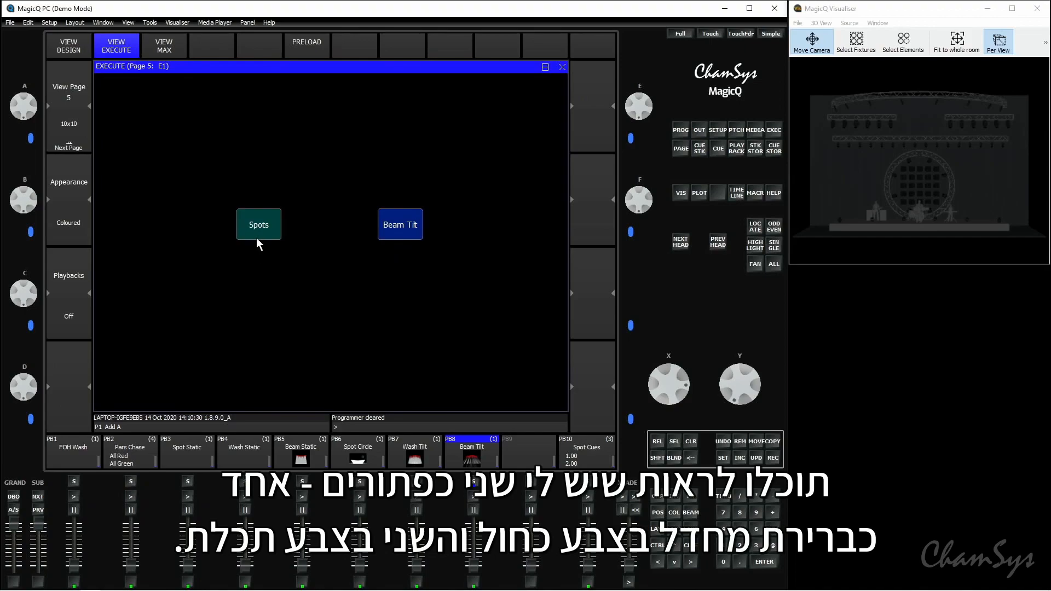
click(411, 228)
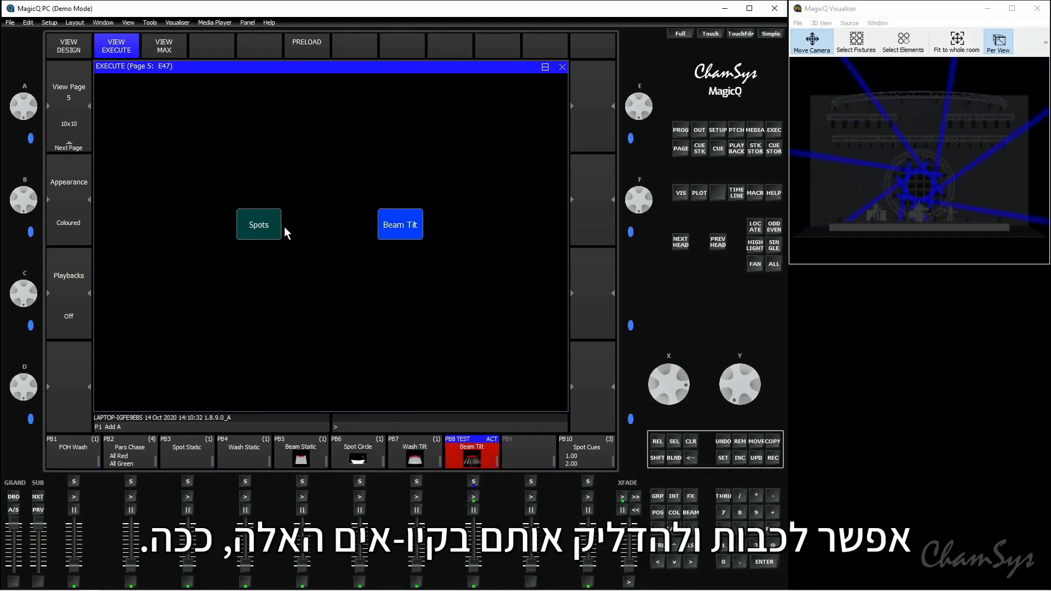
click(263, 228)
click(263, 228)
click(420, 232)
click(247, 219)
click(250, 226)
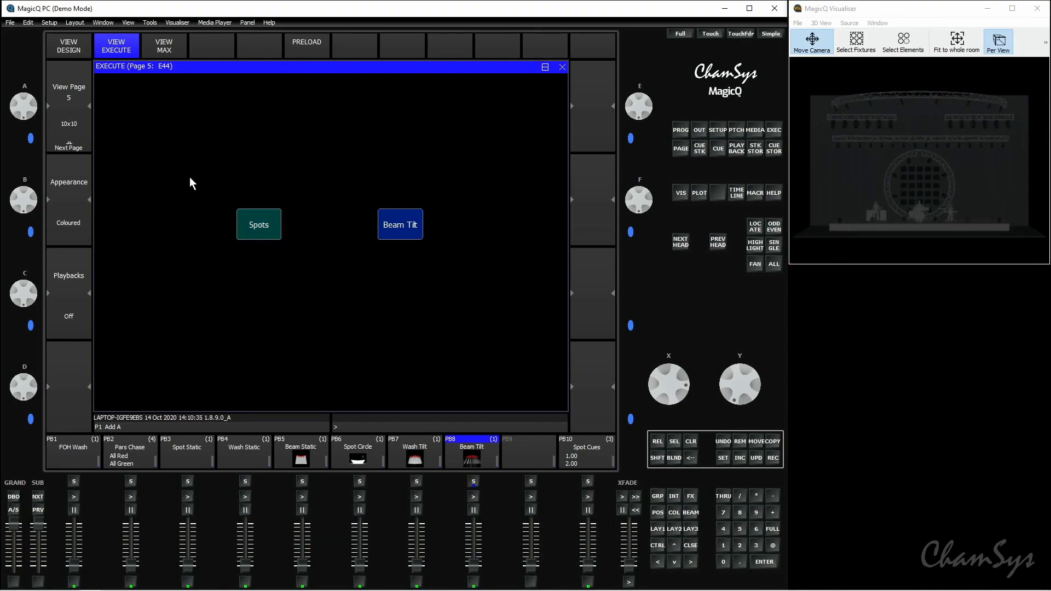
- Change the Beam Tilt item type to Fader in the design view and try it in the execute view
click(81, 50)
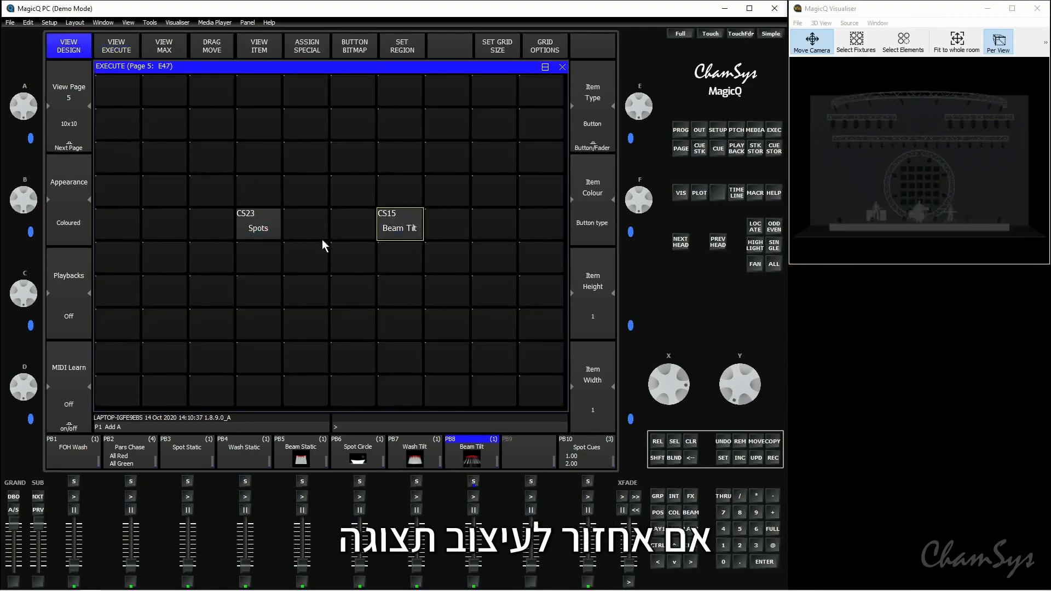
click(421, 231)
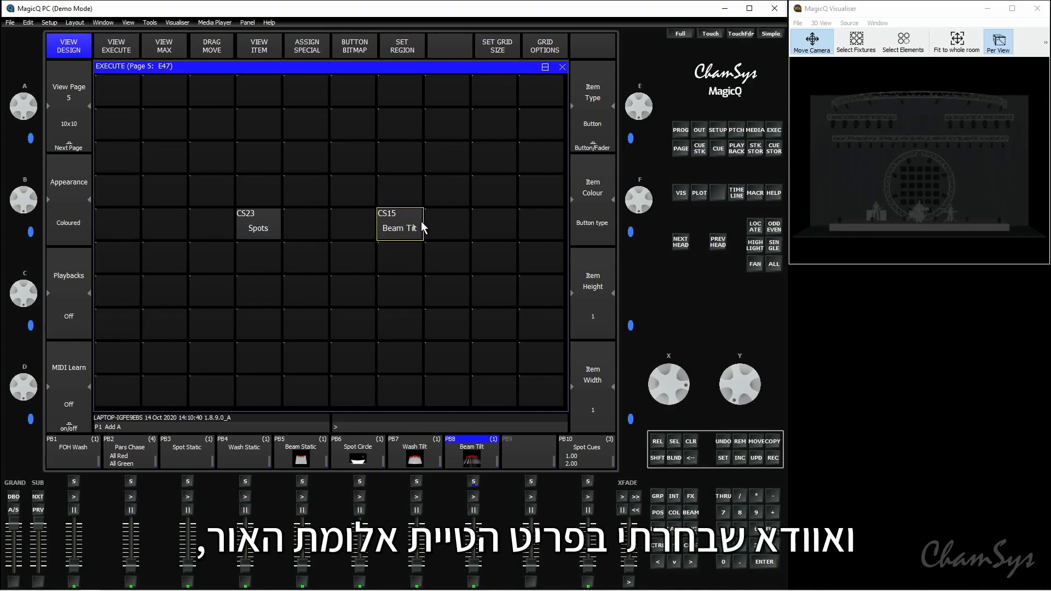
click(609, 141)
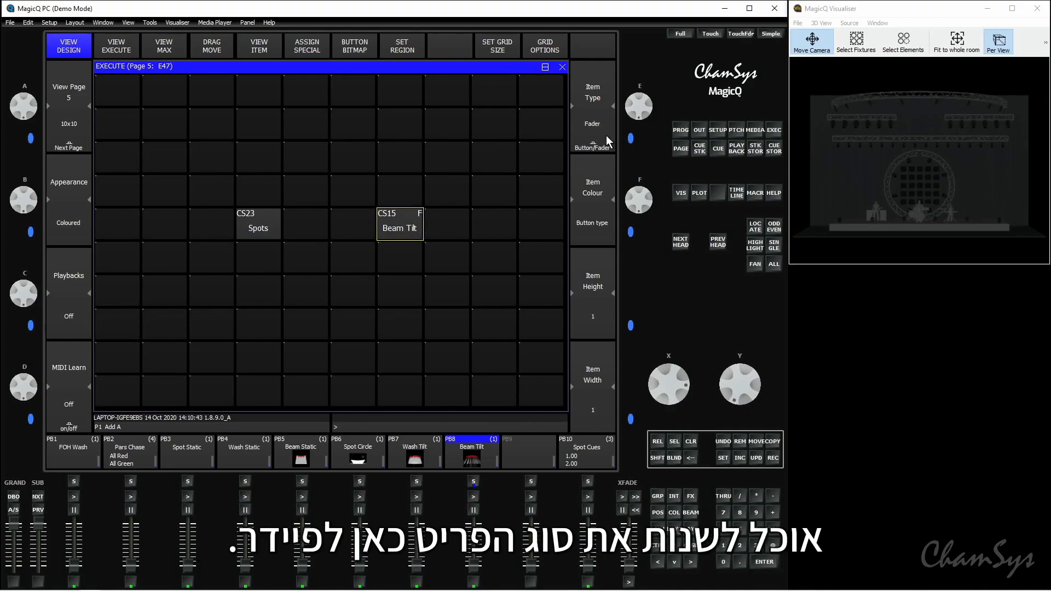
click(116, 49)
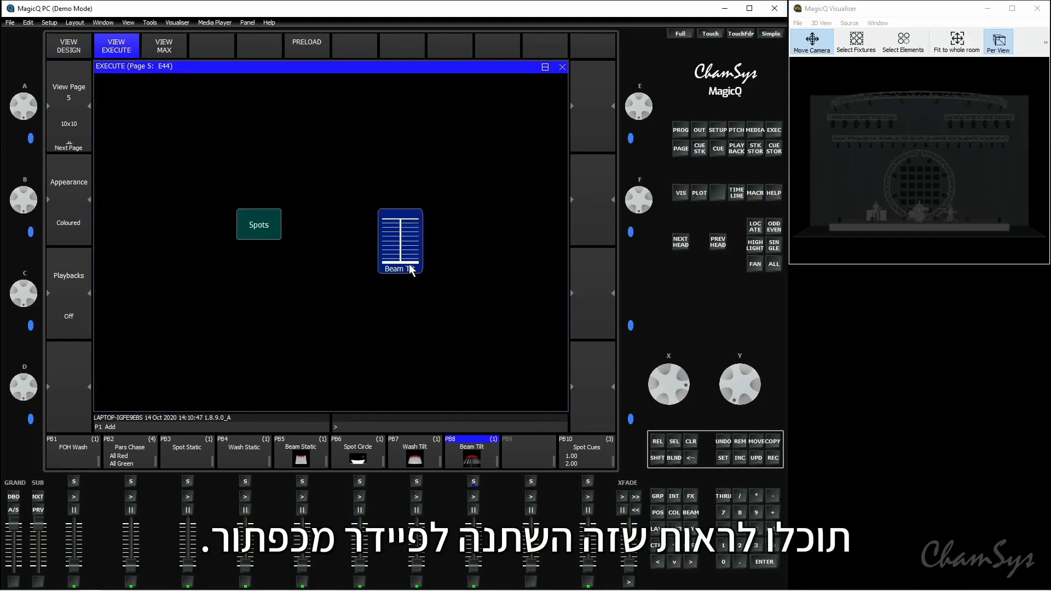
mouse_move(412, 264)
mouse_down()
mouse_move(413, 226)
mouse_move(413, 266)
mouse_up()
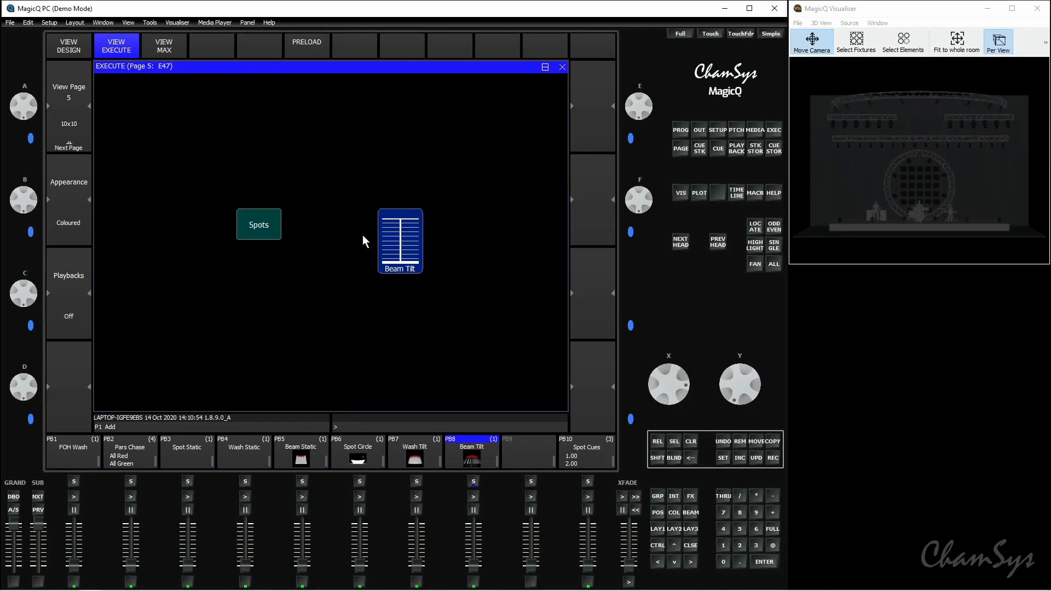
- Switch the Beam Tilt item type to Button (Fl) in the design view and return it to Button
click(83, 48)
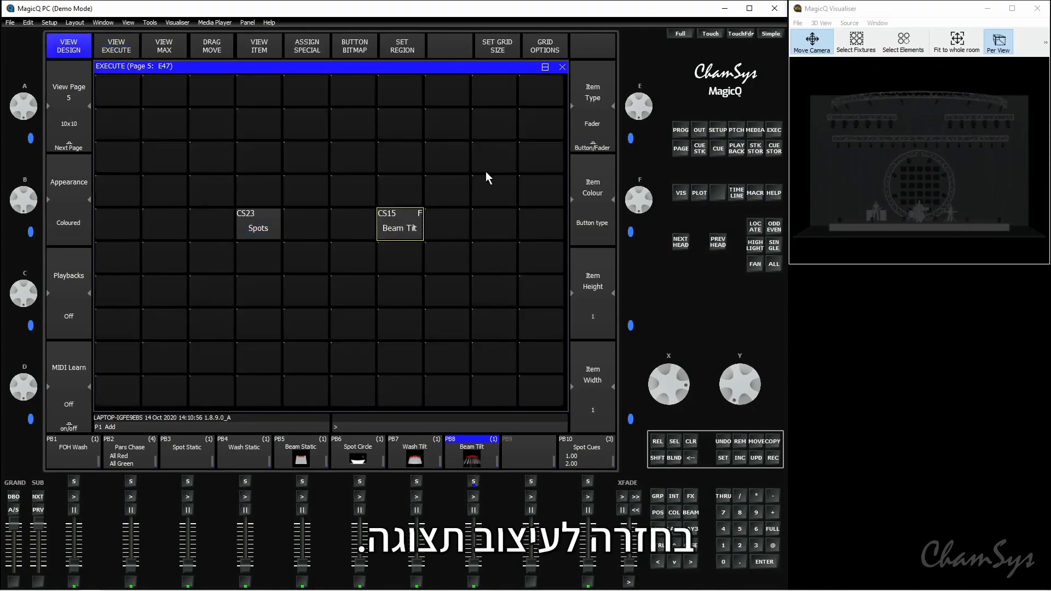
click(607, 133)
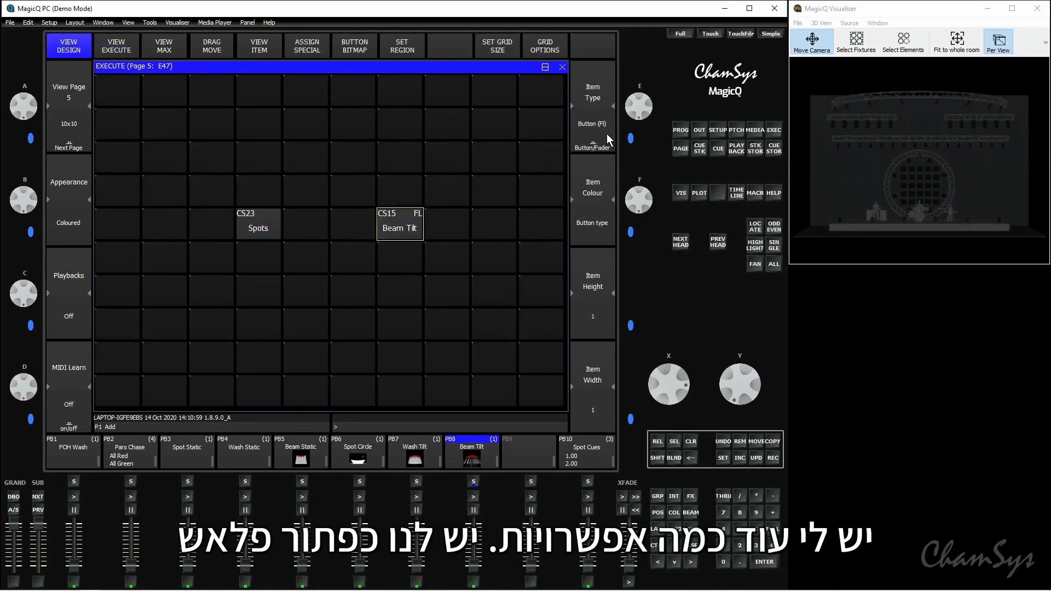
click(409, 231)
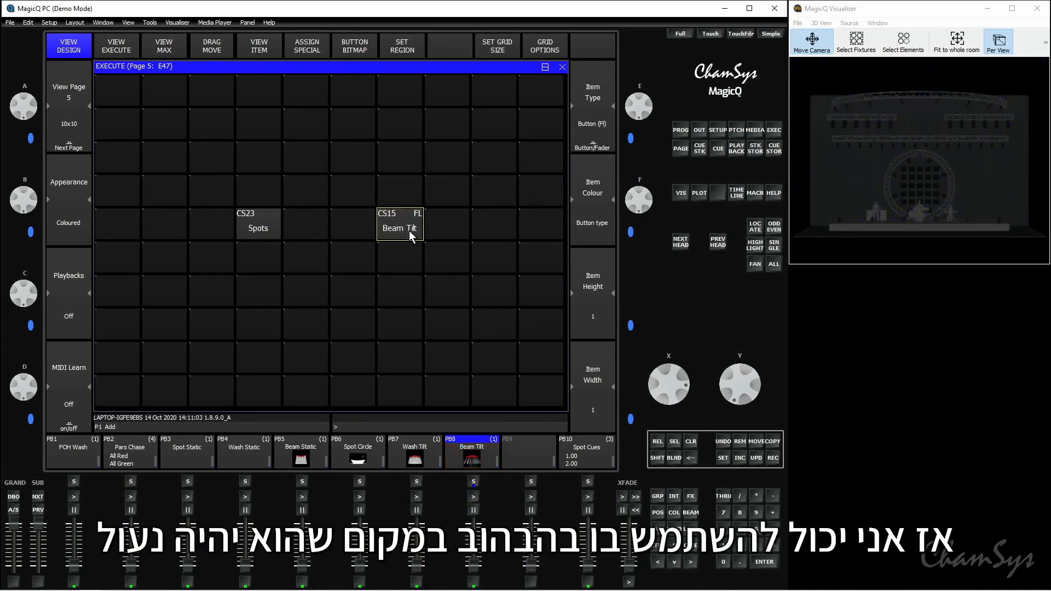
click(603, 139)
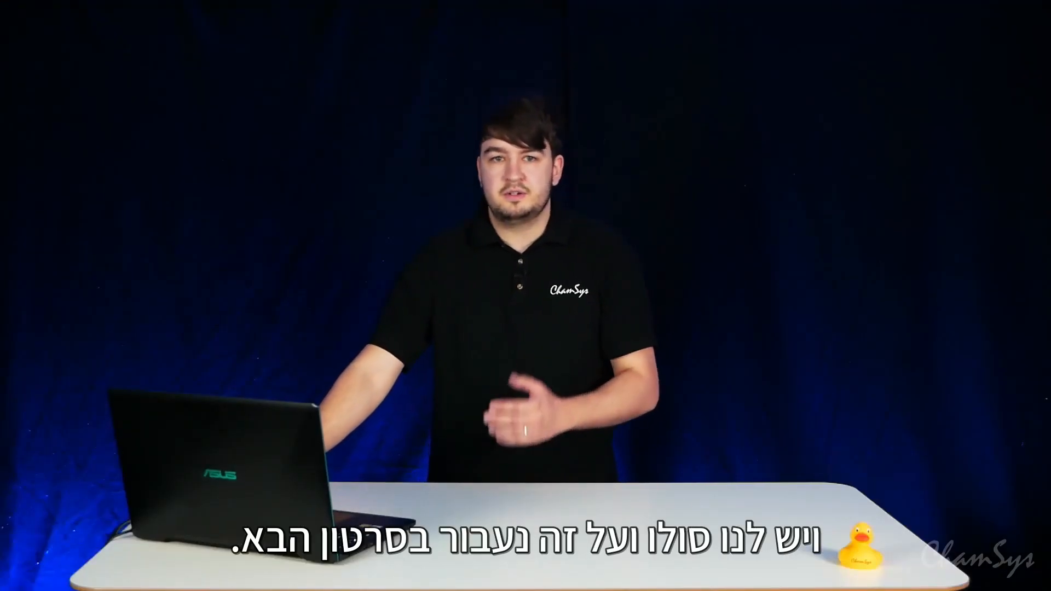
click(607, 149)
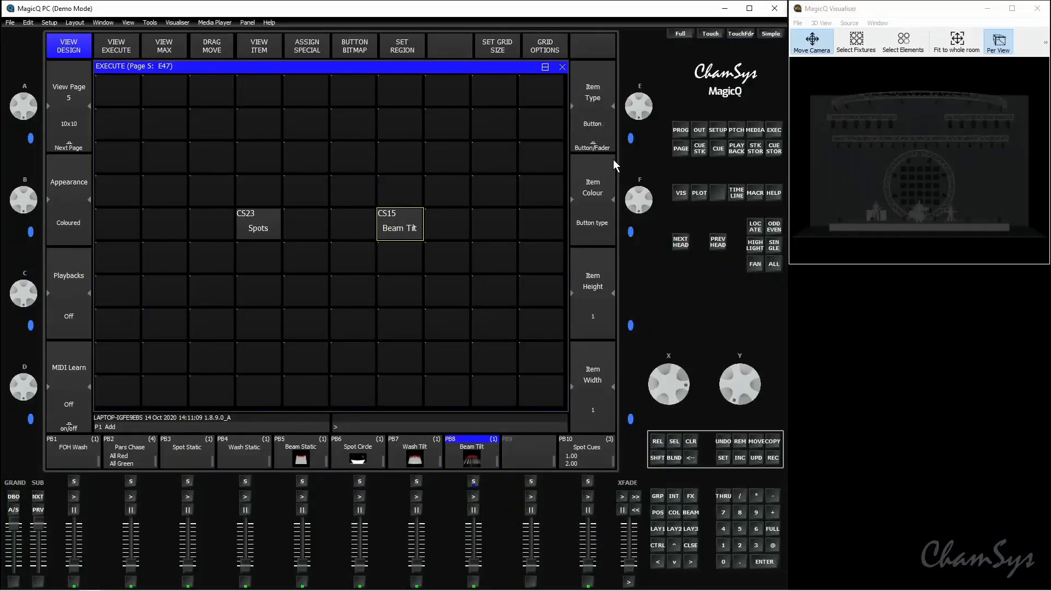